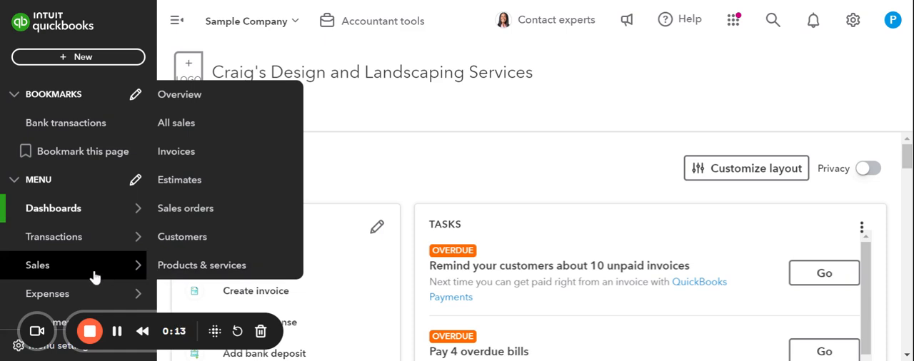
- Show the Products & services list from the Sales flyout
left_click(172, 268)
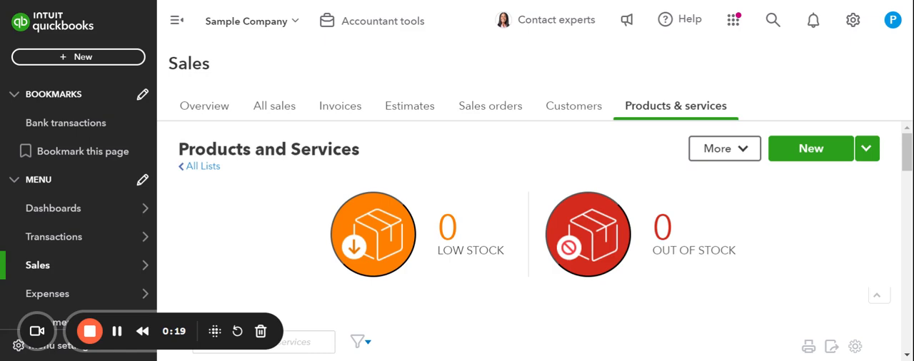
scroll(399, 235, "down", 2)
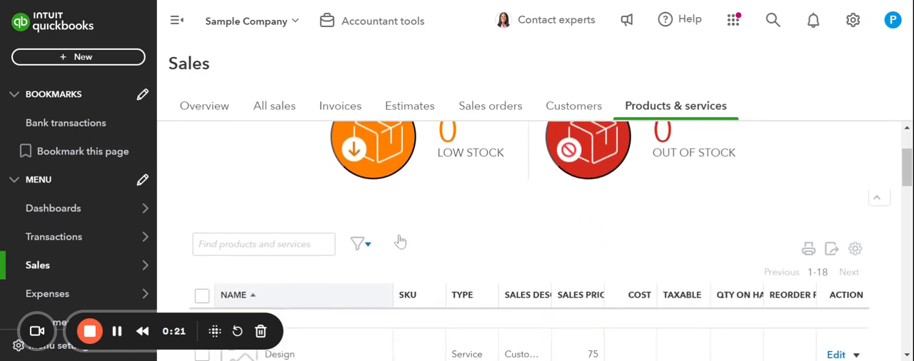
scroll(400, 242, "down", 2)
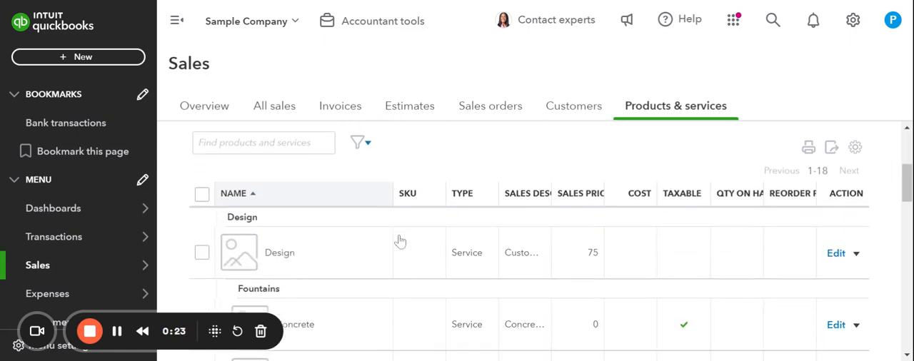
scroll(400, 242, "down", 1)
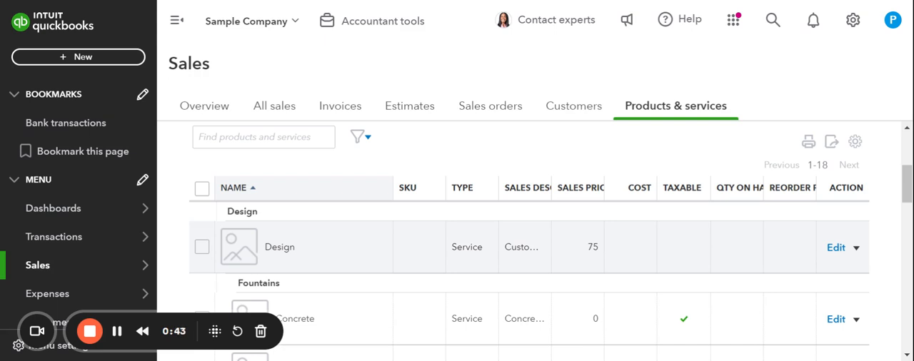
scroll(400, 238, "down", 1)
scroll(390, 250, "down", 1)
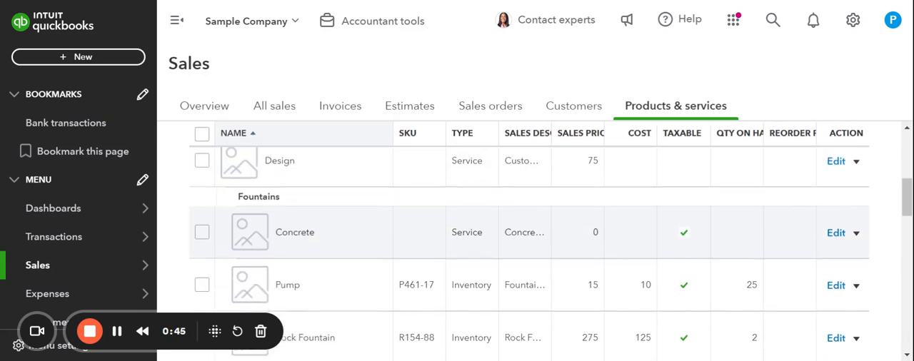
scroll(291, 271, "down", 3)
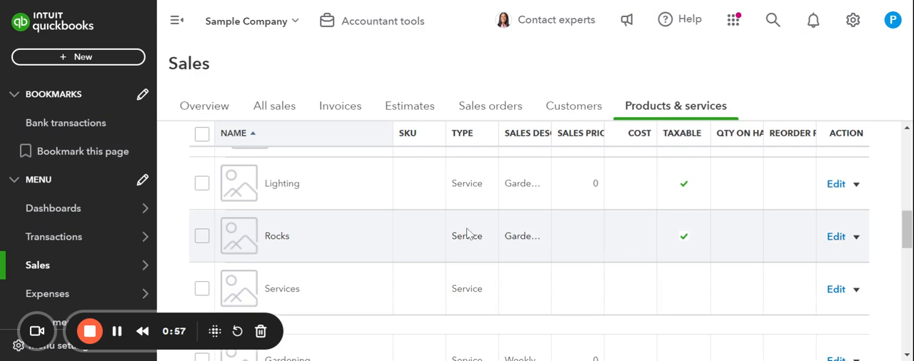
- Edit the Rocks service and review its Category choices, keeping Design
left_click(837, 238)
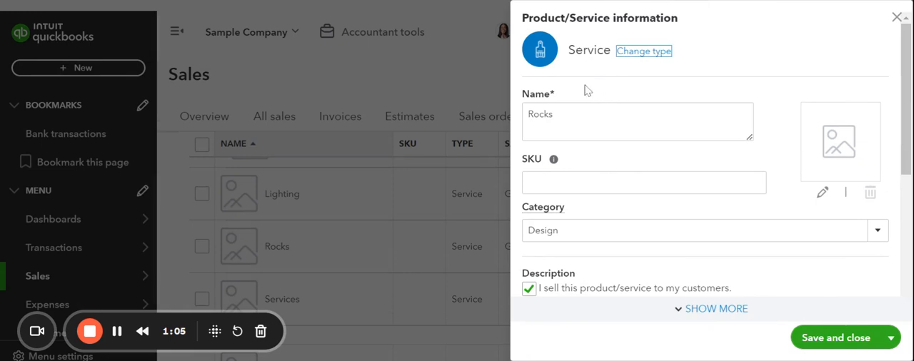
left_click(587, 111)
scroll(706, 211, "down", 1)
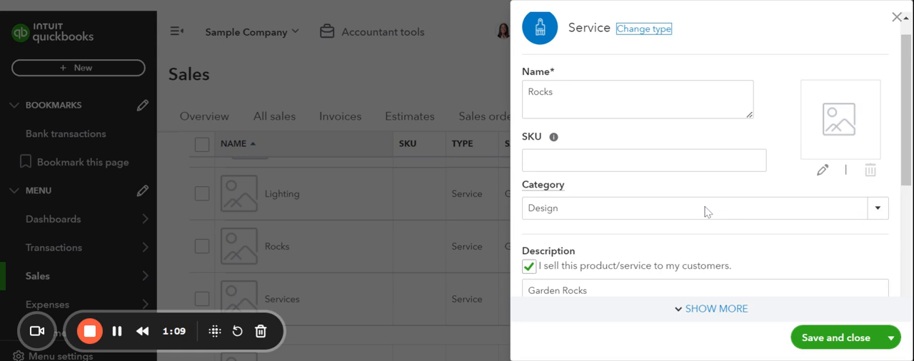
scroll(706, 211, "down", 1)
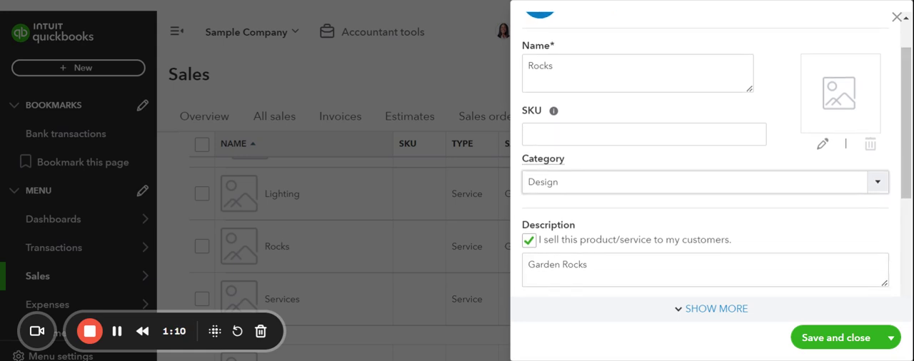
left_click(871, 191)
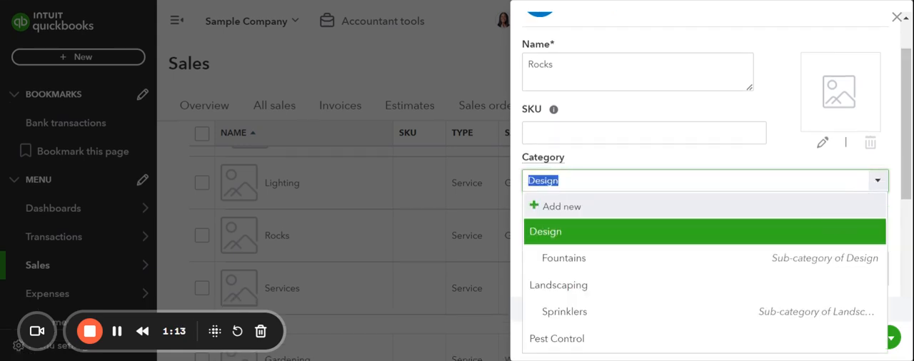
left_click(878, 188)
scroll(878, 189, "down", 2)
scroll(877, 188, "down", 2)
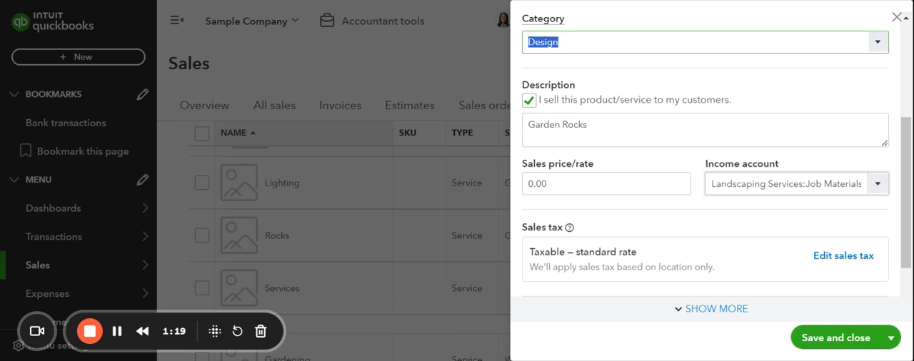
- List the income accounts available for the Rocks service
left_click(877, 186)
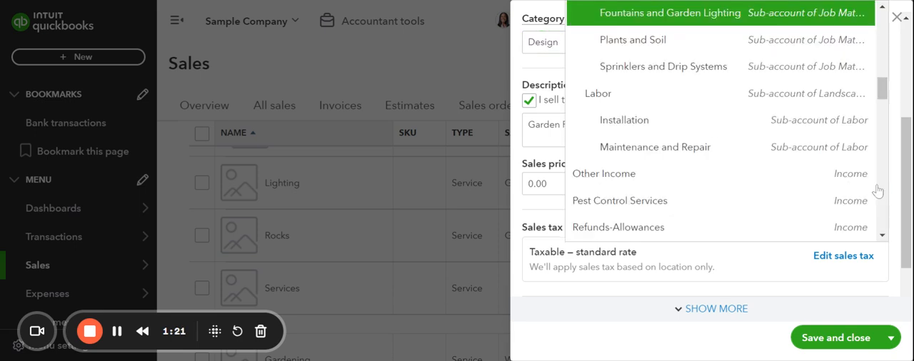
scroll(796, 143, "up", 2)
scroll(794, 153, "up", 1)
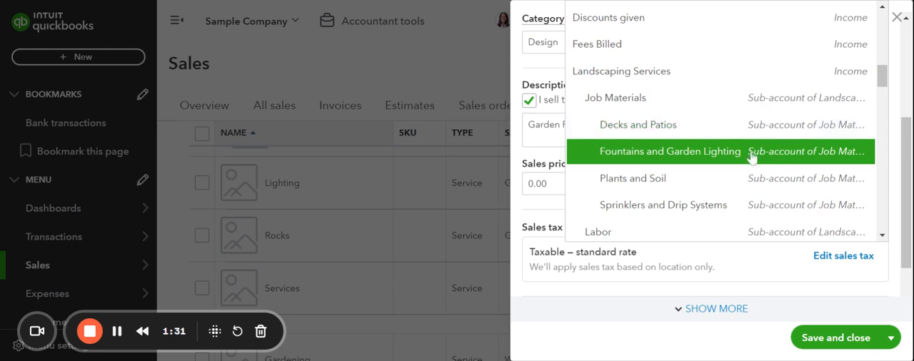
scroll(760, 172, "down", 5)
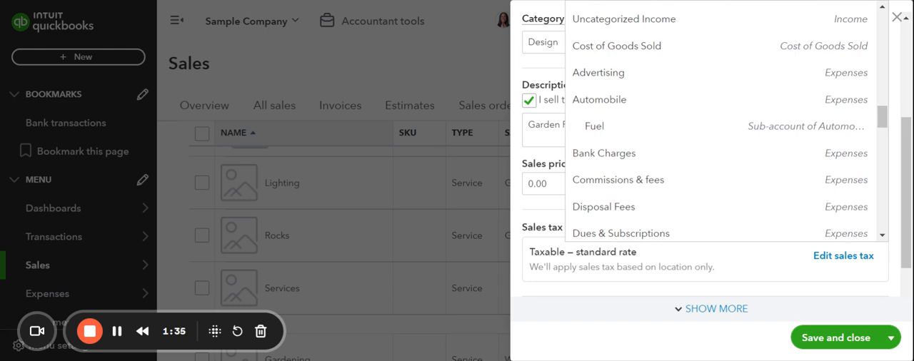
scroll(762, 172, "down", 3)
scroll(762, 172, "down", 2)
scroll(762, 172, "down", 3)
scroll(762, 172, "down", 3)
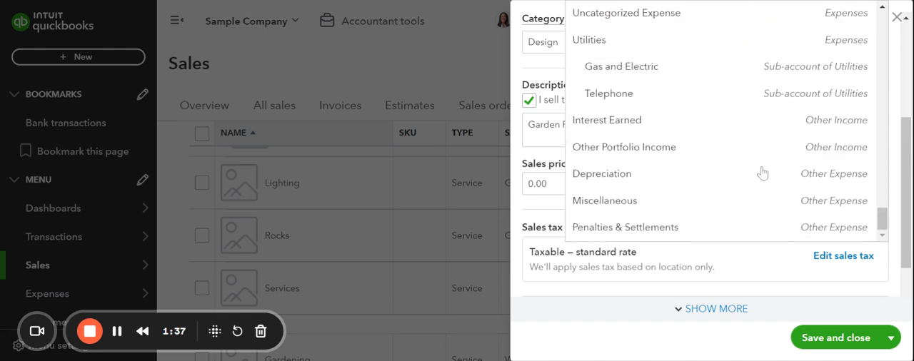
scroll(762, 172, "up", 5)
scroll(762, 172, "up", 3)
scroll(762, 172, "up", 10)
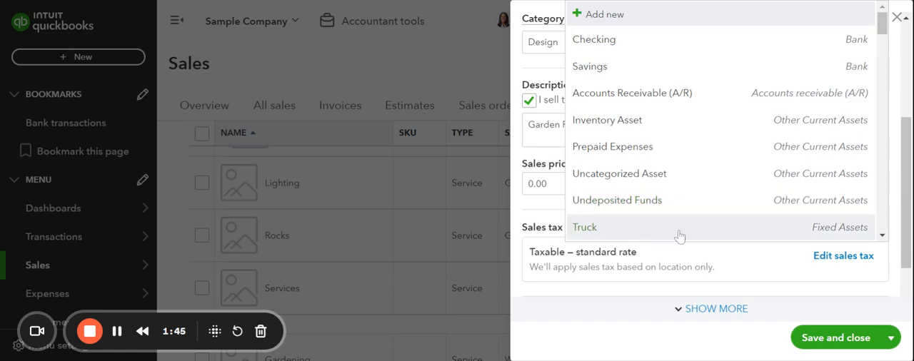
scroll(679, 236, "down", 1)
scroll(679, 236, "down", 2)
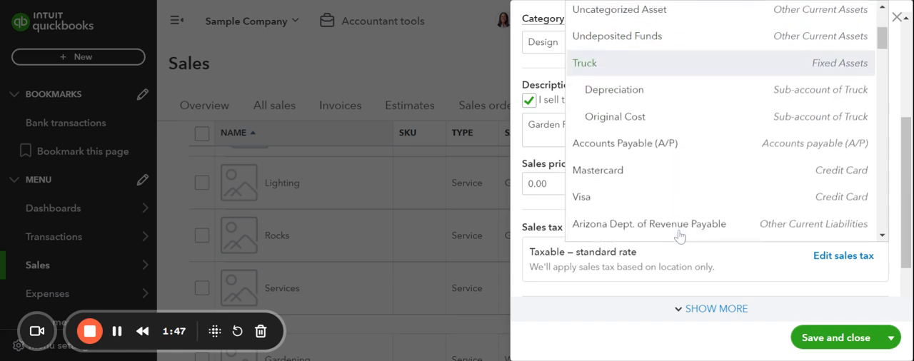
scroll(680, 236, "down", 1)
scroll(679, 236, "down", 2)
scroll(679, 236, "up", 3)
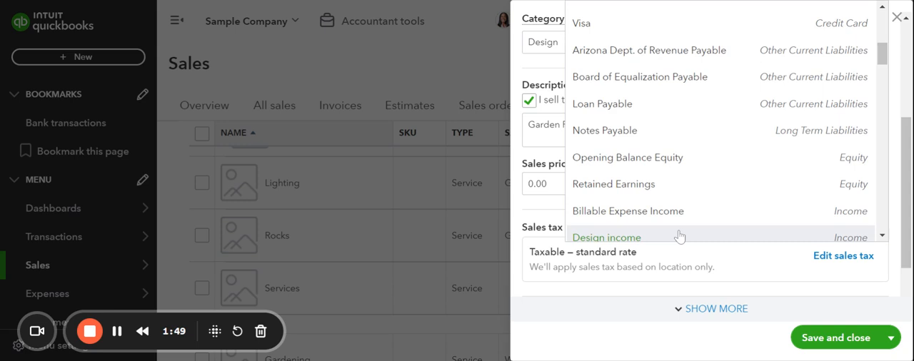
scroll(679, 236, "up", 2)
scroll(679, 236, "down", 2)
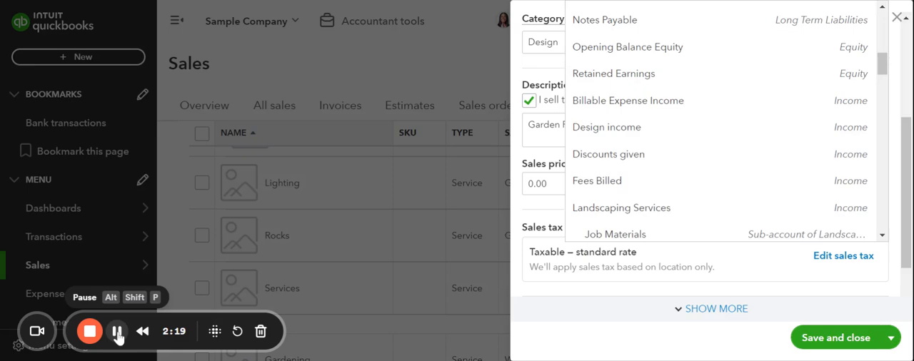
scroll(411, 266, "down", 2)
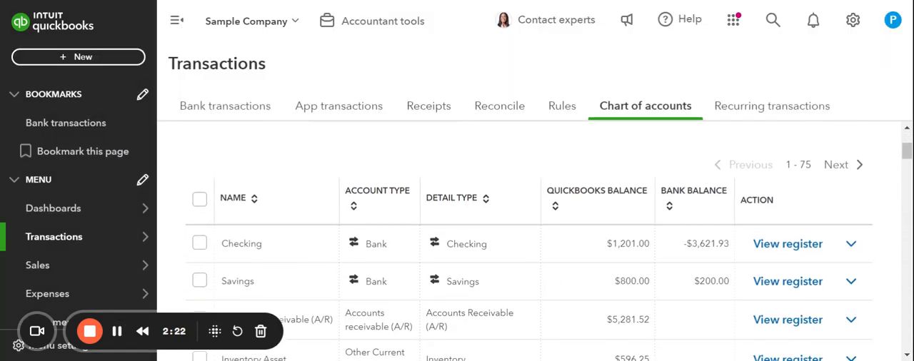
scroll(411, 265, "down", 2)
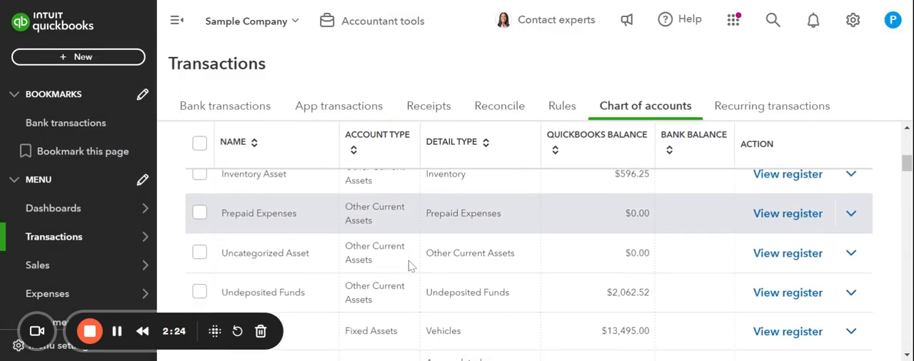
scroll(411, 265, "down", 2)
scroll(411, 266, "down", 3)
scroll(410, 266, "down", 5)
scroll(411, 265, "down", 5)
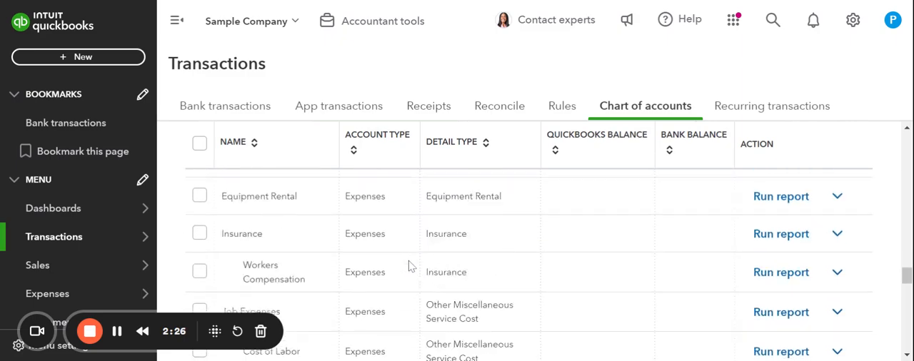
scroll(411, 265, "down", 2)
scroll(410, 266, "down", 2)
scroll(410, 266, "up", 2)
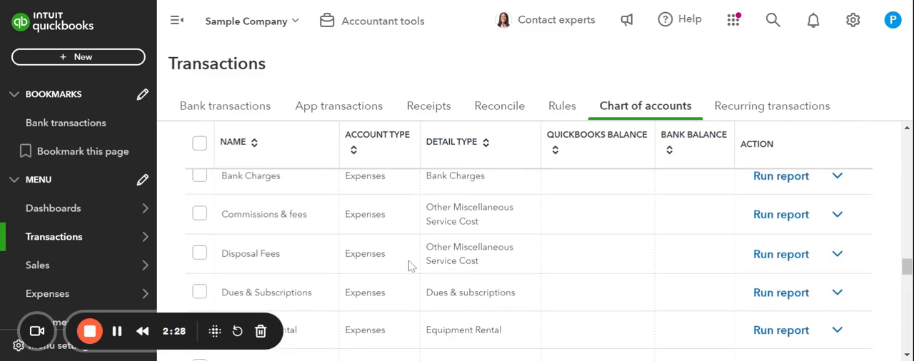
scroll(411, 266, "up", 1)
scroll(411, 266, "up", 3)
scroll(411, 266, "up", 1)
scroll(409, 265, "up", 1)
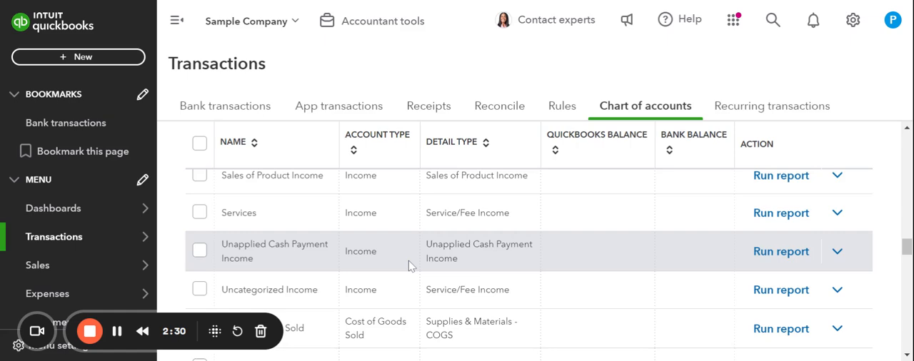
scroll(410, 266, "up", 2)
scroll(410, 266, "up", 1)
scroll(410, 266, "up", 1)
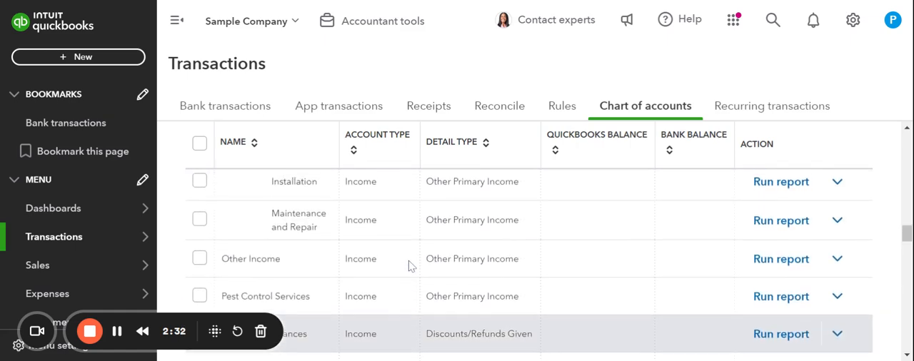
scroll(410, 265, "up", 2)
scroll(410, 266, "up", 2)
scroll(410, 266, "up", 1)
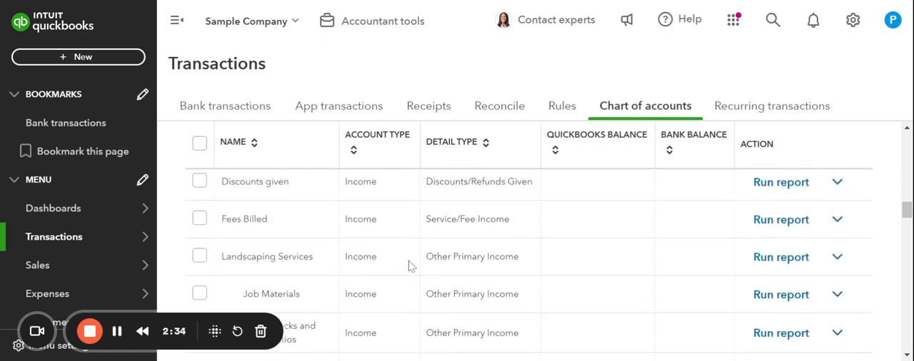
scroll(409, 264, "down", 2)
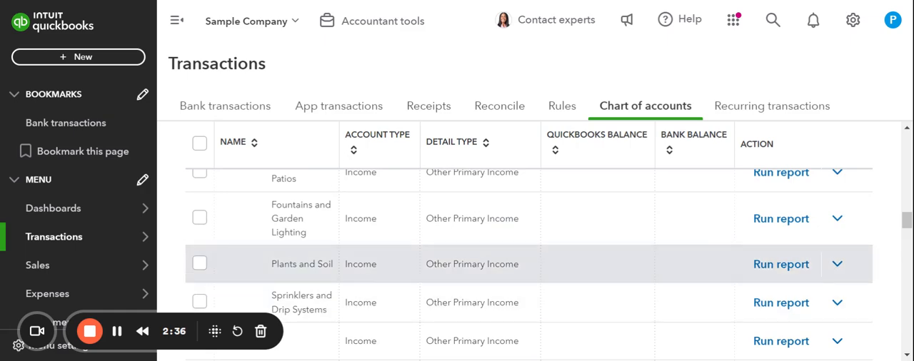
scroll(350, 261, "up", 1)
scroll(368, 264, "up", 1)
scroll(368, 262, "up", 1)
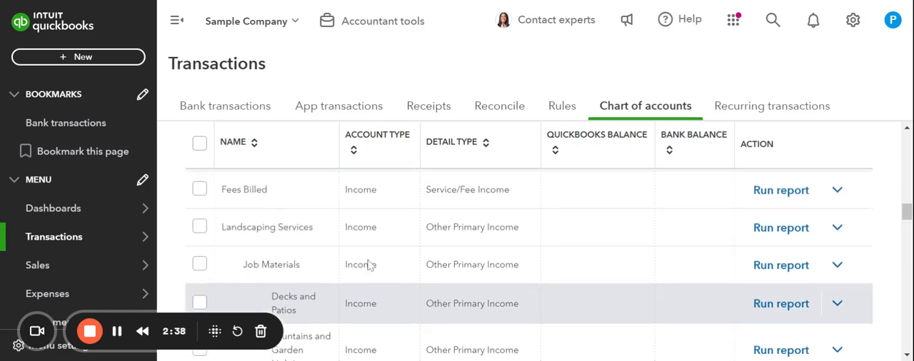
scroll(368, 262, "up", 1)
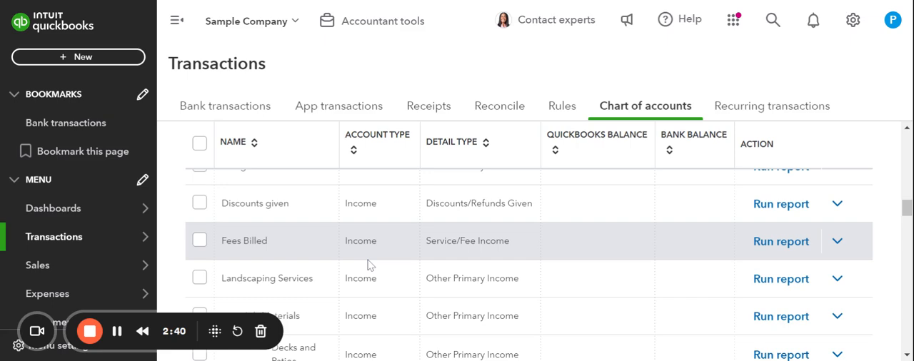
scroll(367, 260, "up", 1)
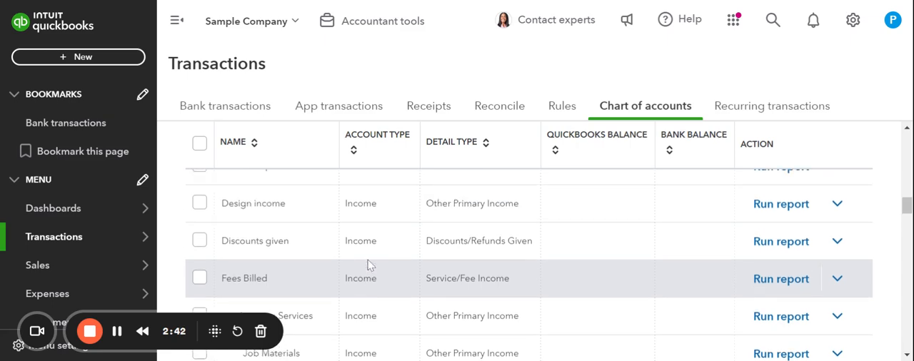
scroll(368, 260, "up", 1)
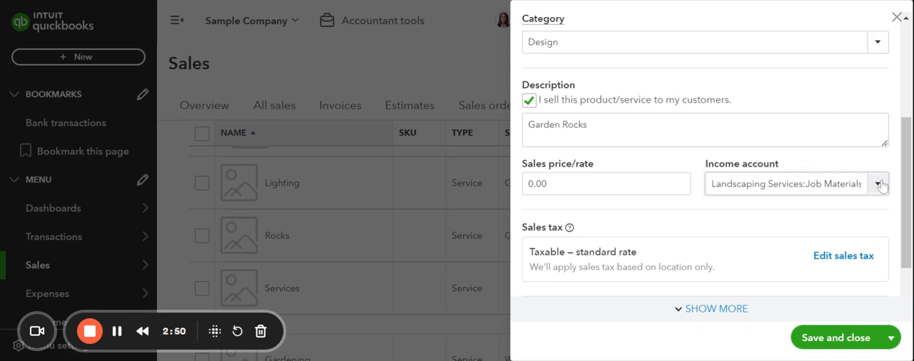
left_click(880, 184)
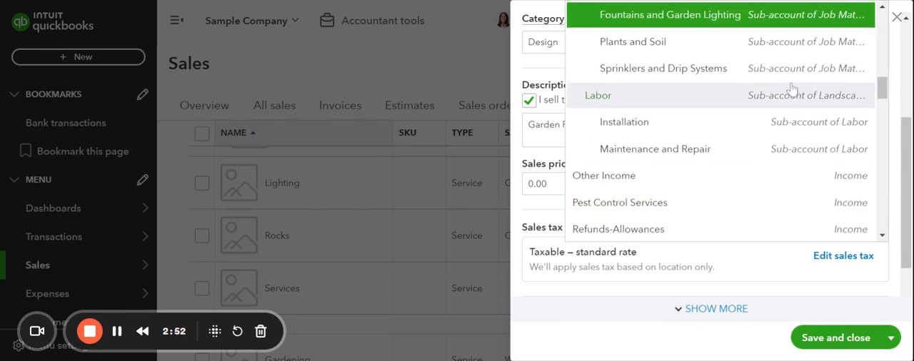
scroll(792, 88, "up", 2)
scroll(791, 89, "up", 2)
scroll(792, 88, "up", 1)
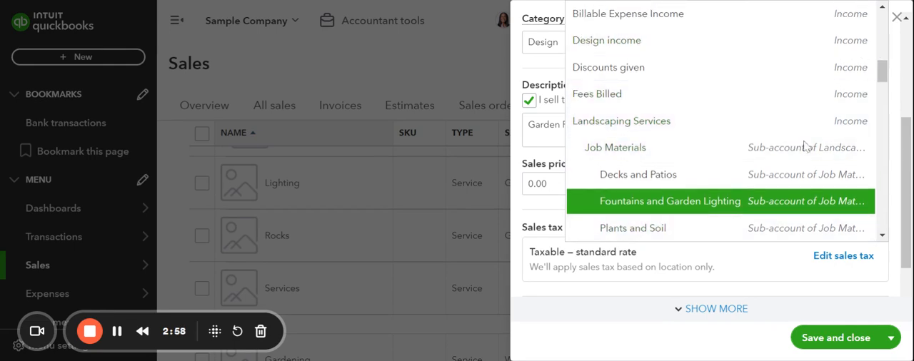
left_click(661, 3)
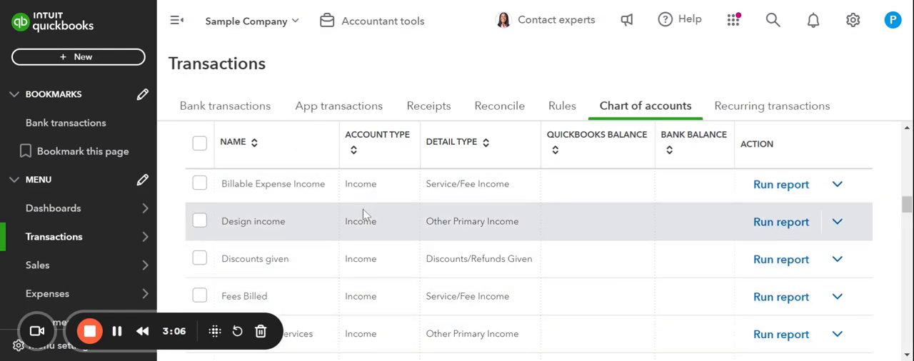
scroll(363, 210, "down", 1)
scroll(362, 209, "down", 2)
scroll(363, 209, "down", 1)
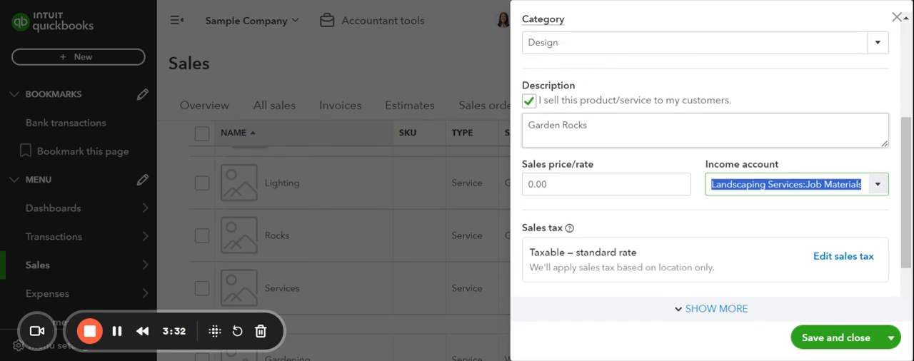
scroll(812, 135, "up", 1)
scroll(812, 134, "down", 3)
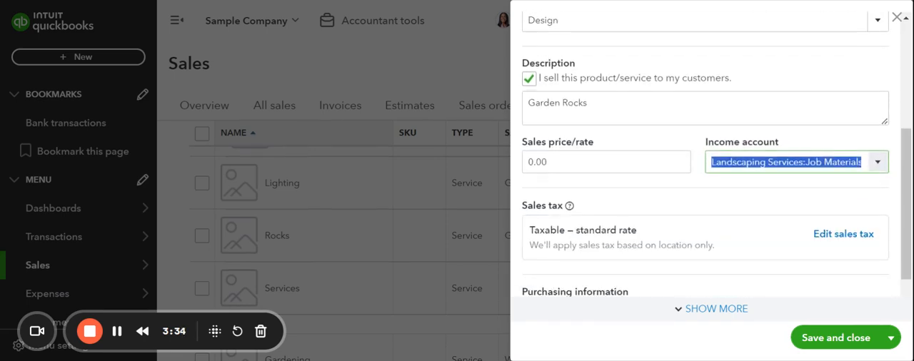
left_click(876, 162)
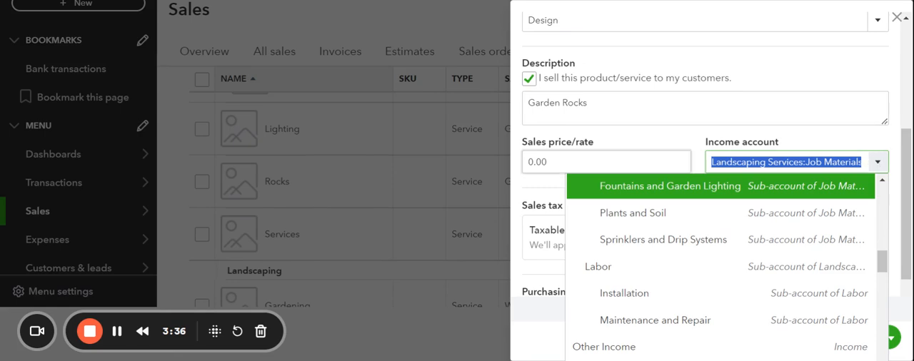
scroll(643, 194, "up", 1)
scroll(642, 194, "up", 2)
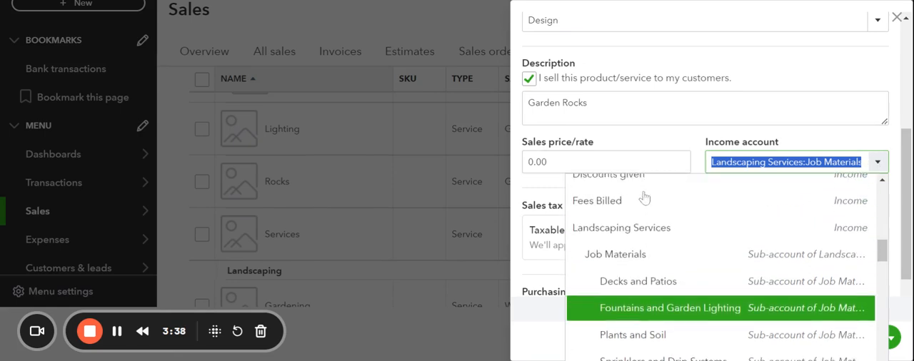
scroll(645, 197, "down", 2)
scroll(645, 197, "up", 3)
scroll(645, 197, "up", 1)
scroll(644, 197, "down", 1)
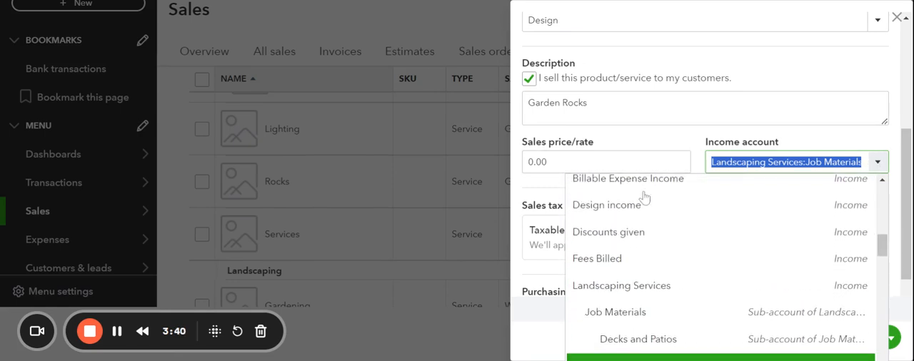
scroll(644, 198, "down", 1)
scroll(645, 197, "up", 1)
scroll(644, 199, "up", 5)
scroll(643, 202, "down", 1)
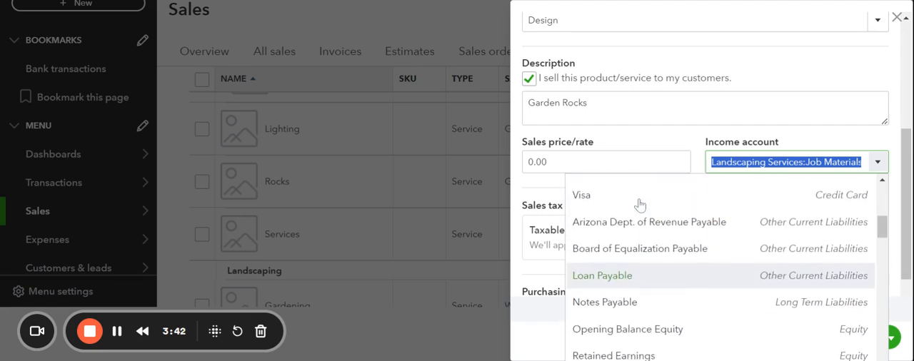
scroll(640, 206, "down", 1)
scroll(812, 316, "down", 2)
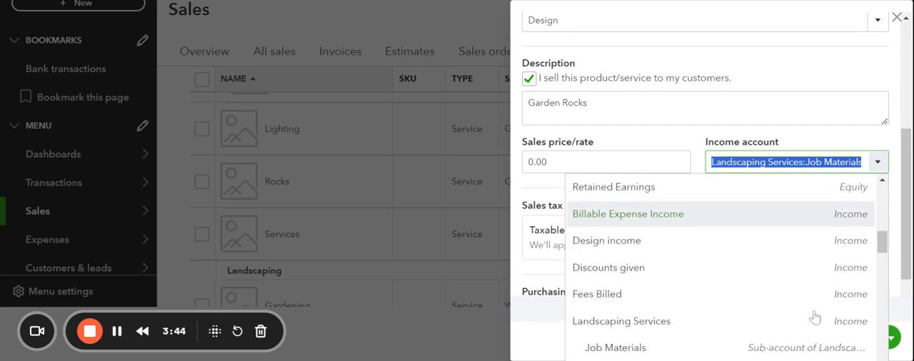
scroll(814, 316, "down", 3)
scroll(816, 319, "down", 1)
scroll(812, 296, "up", 1)
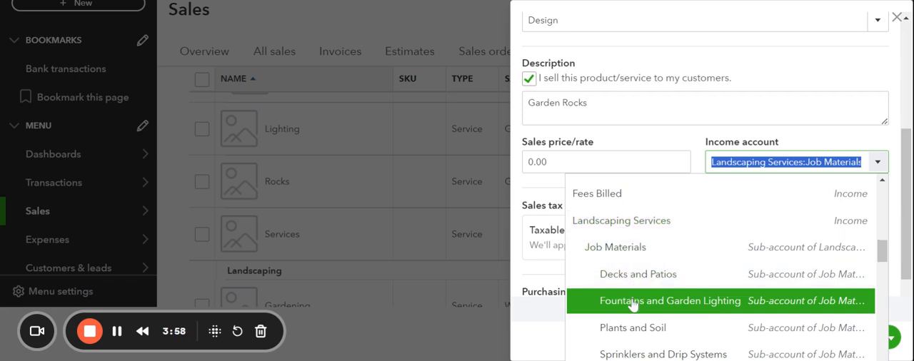
key("Escape")
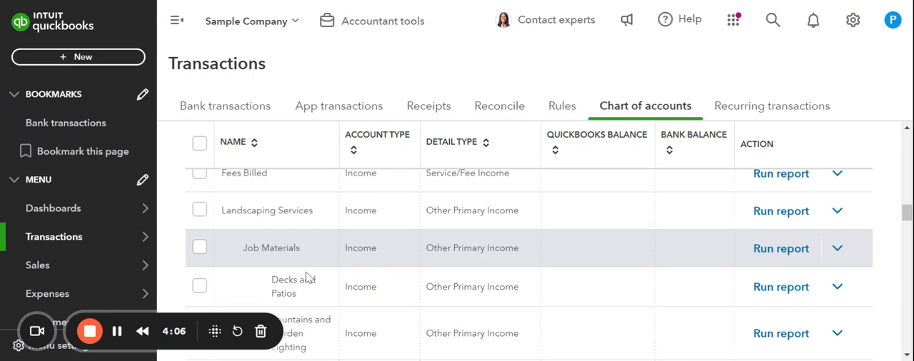
scroll(305, 278, "down", 2)
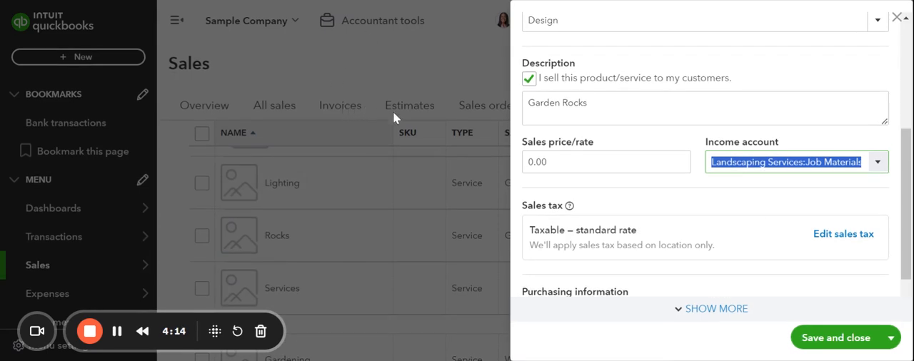
- Leave Rocks' income account unchanged and close its details without saving
left_click(393, 115)
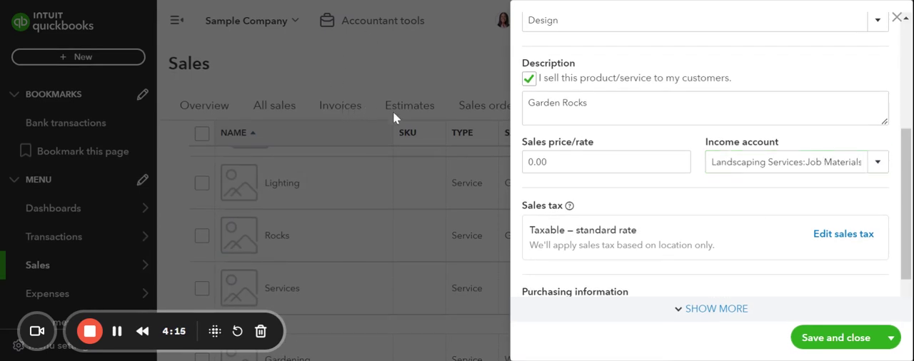
left_click(897, 16)
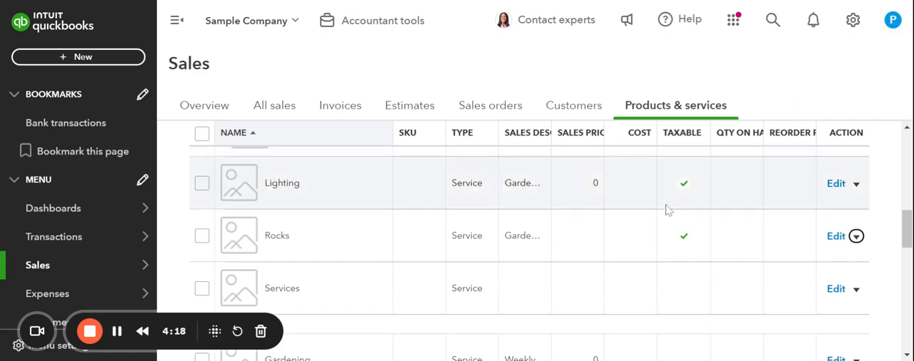
scroll(630, 236, "up", 1)
scroll(629, 236, "up", 1)
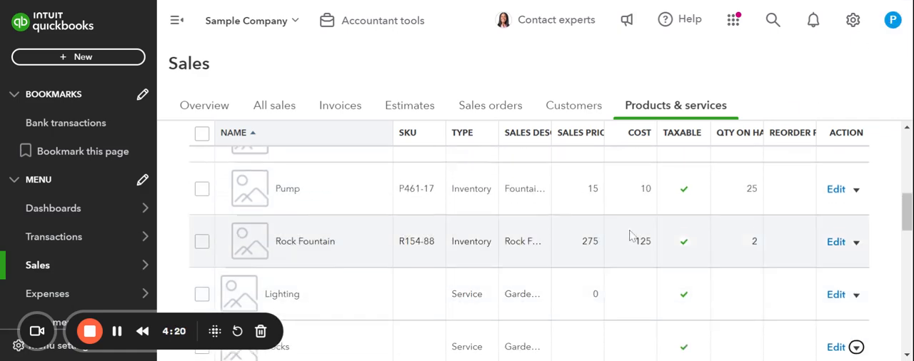
scroll(629, 236, "up", 1)
scroll(629, 235, "up", 1)
scroll(629, 236, "up", 1)
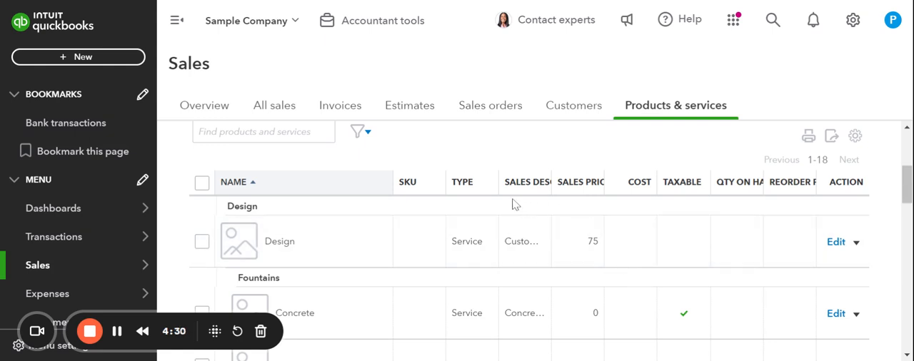
left_click(837, 244)
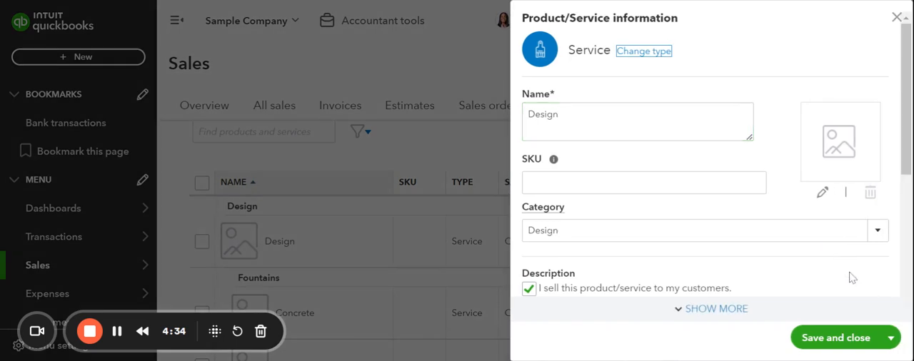
scroll(850, 278, "down", 3)
scroll(852, 277, "down", 1)
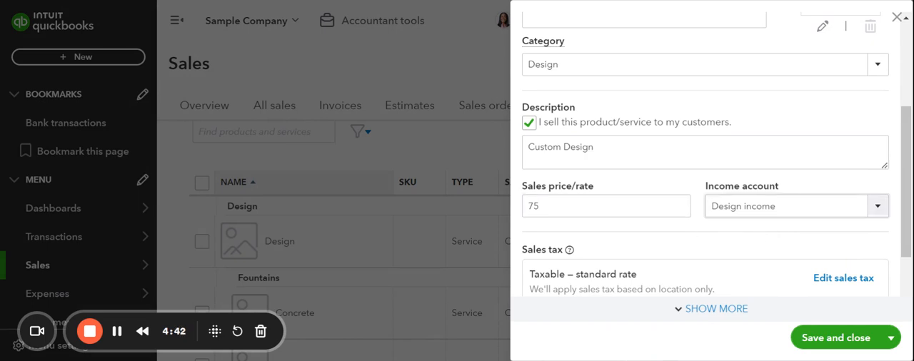
scroll(844, 211, "down", 3)
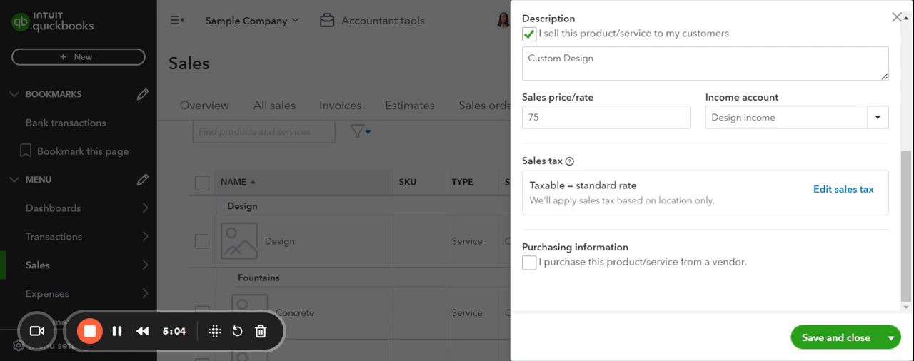
left_click(893, 20)
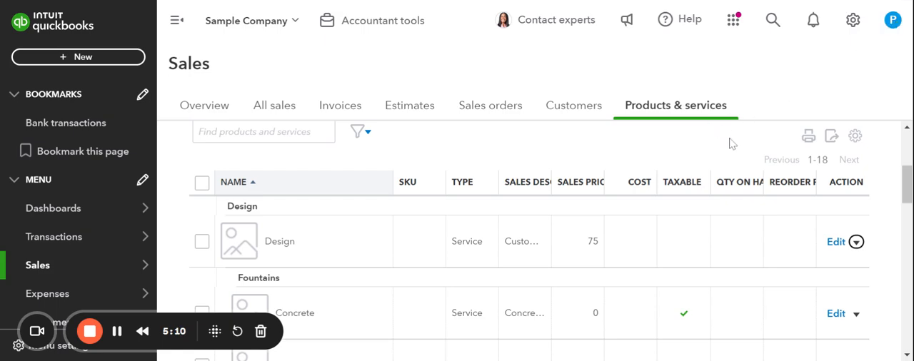